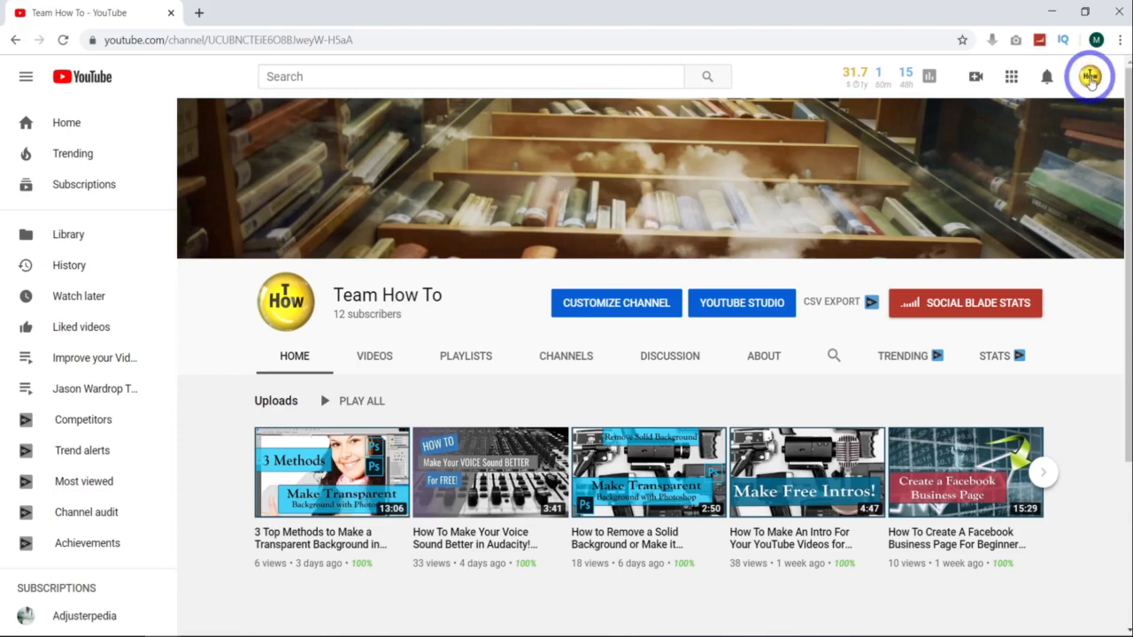
# Step: Open the end screen editor for the video "3 Top Methods to Make a Transparent Background in Photoshop" from YouTube Studio
pyautogui.click(1090, 78)
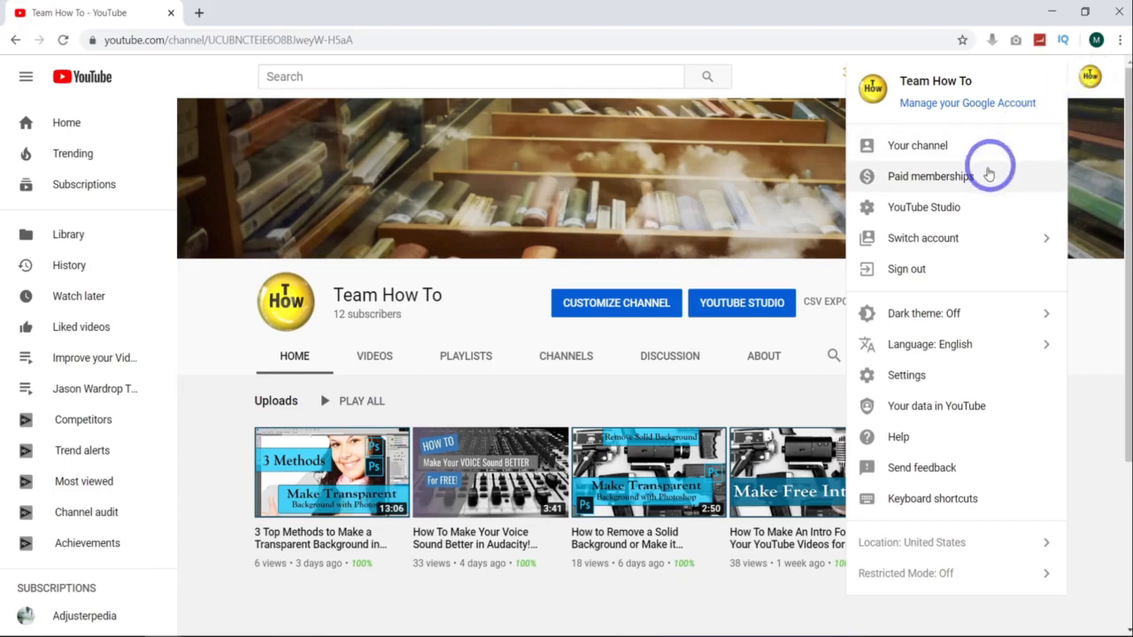
pyautogui.click(965, 210)
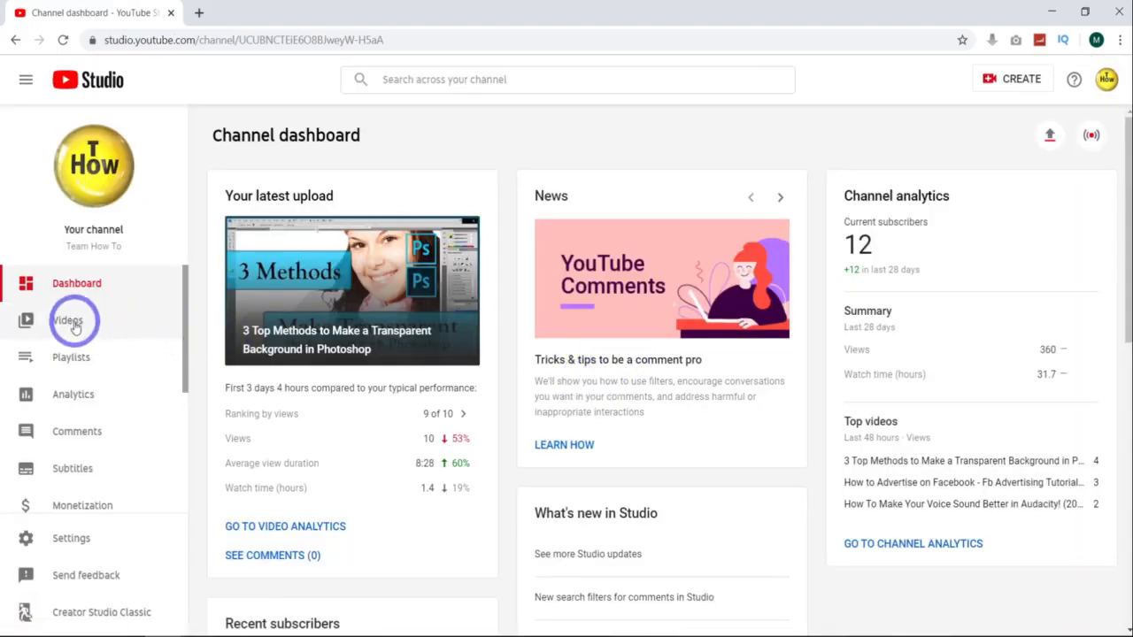
pyautogui.click(82, 326)
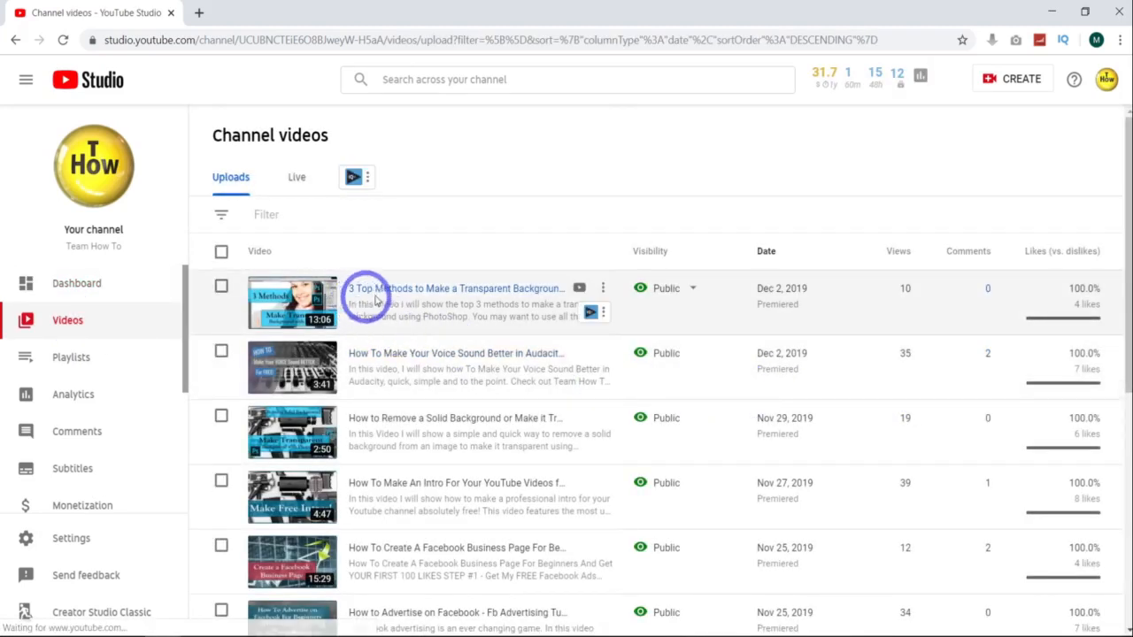
pyautogui.click(406, 289)
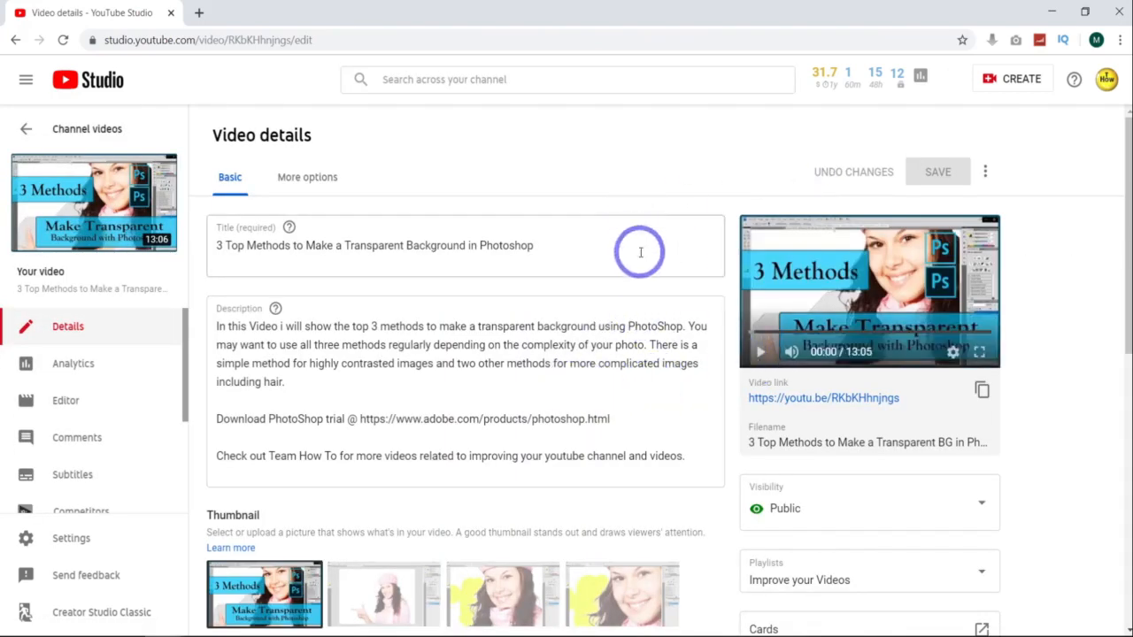
pyautogui.scroll(-2, 644, 288)
pyautogui.scroll(-2, 627, 260)
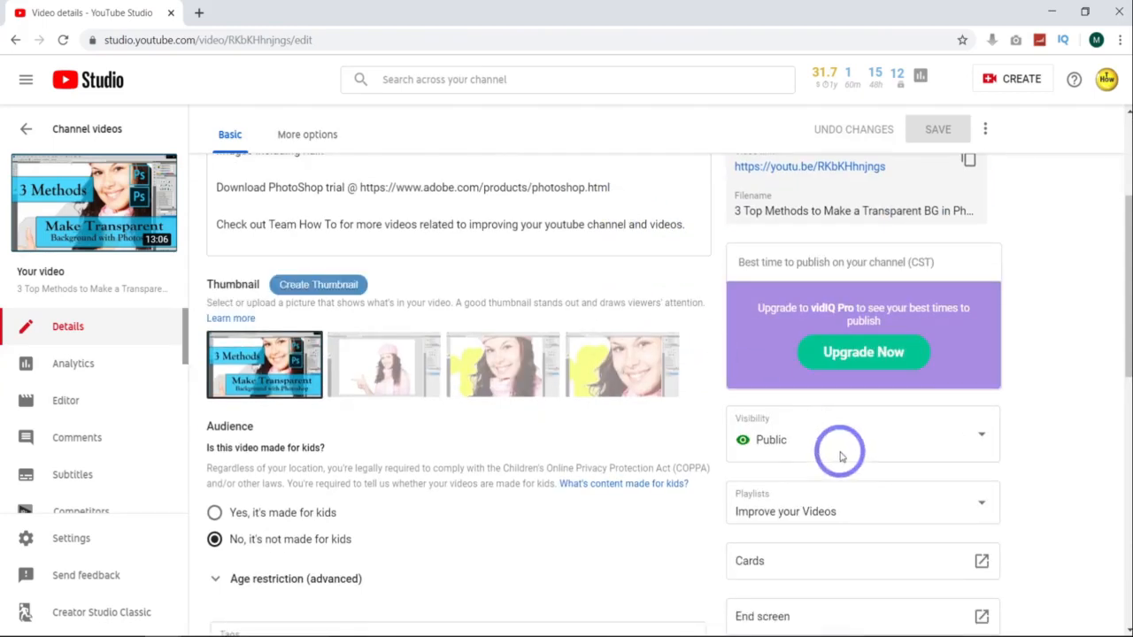
pyautogui.scroll(-3, 848, 468)
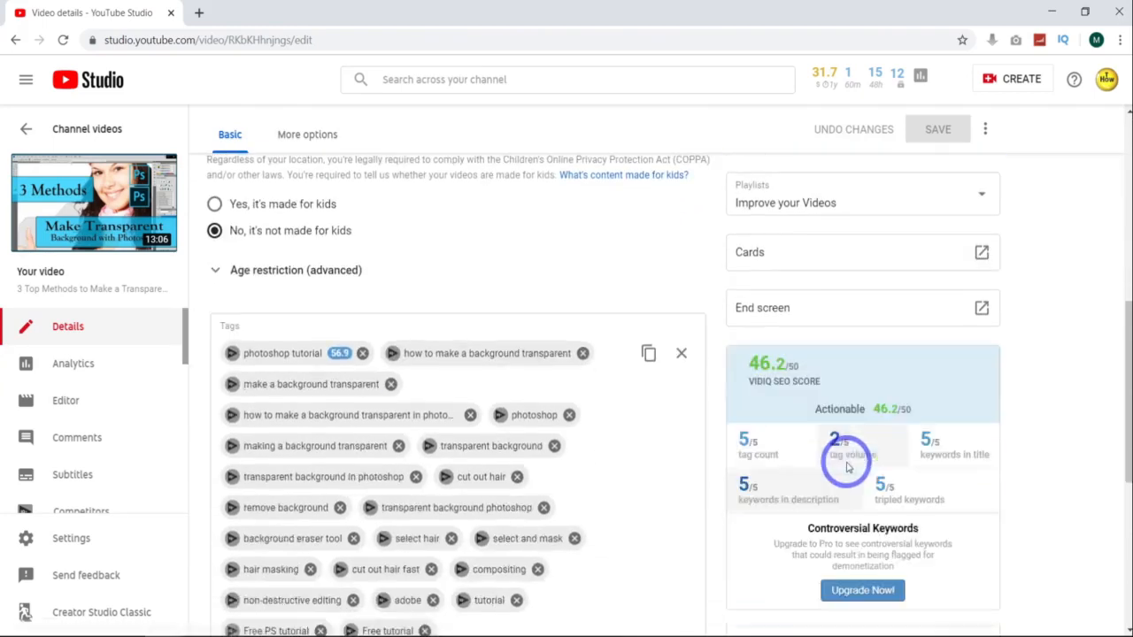
pyautogui.click(982, 308)
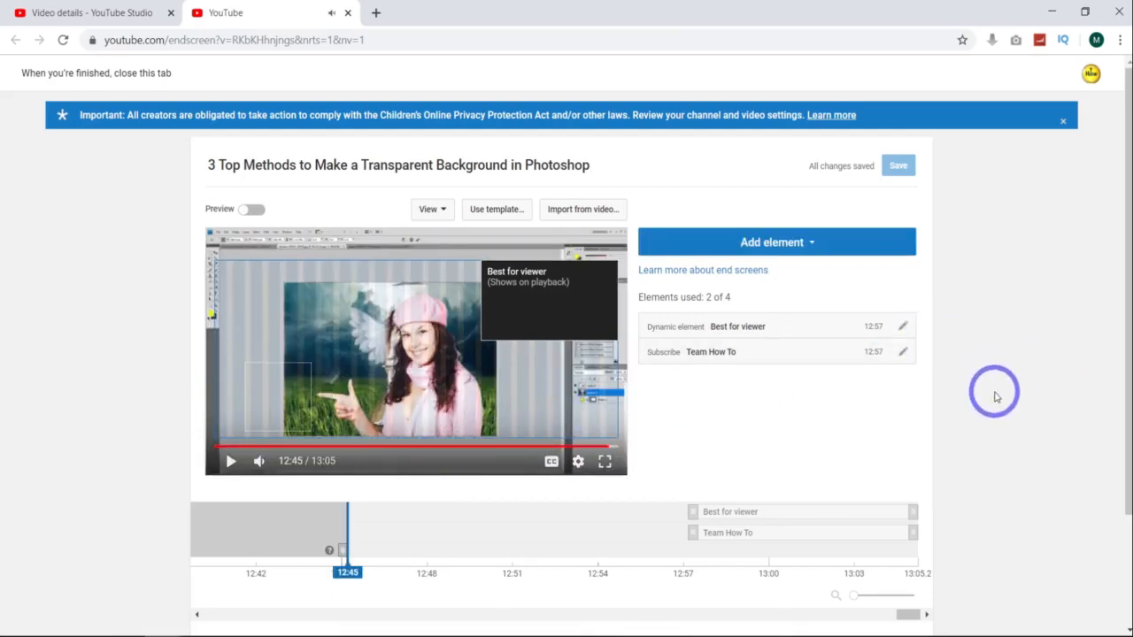
# Step: Delete the existing end screen elements
pyautogui.click(904, 327)
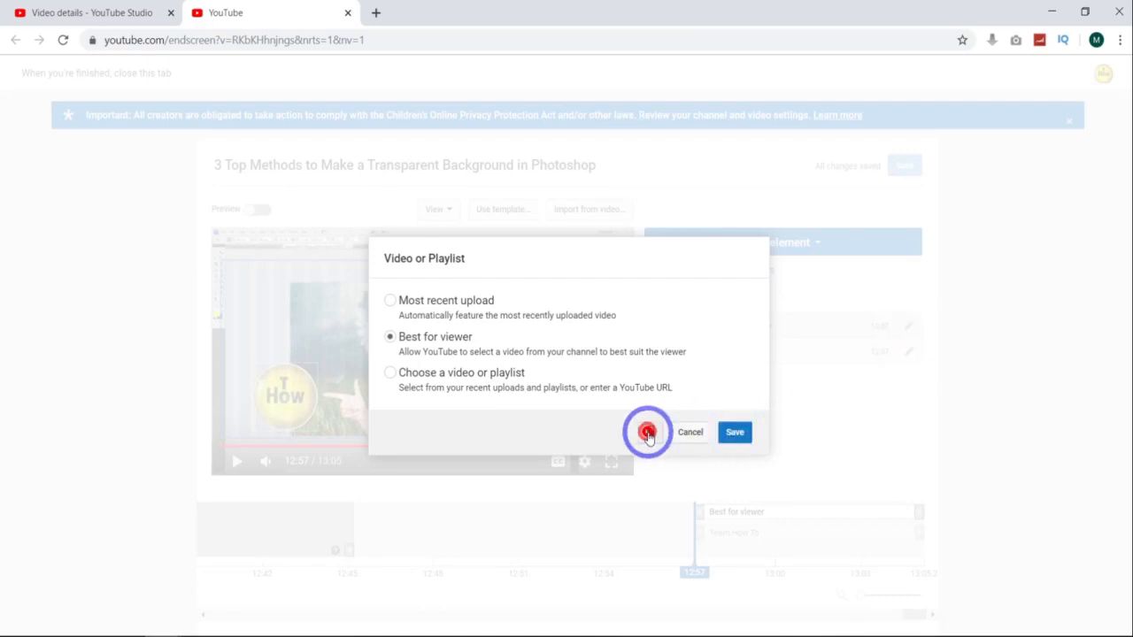
pyautogui.click(650, 432)
pyautogui.click(900, 328)
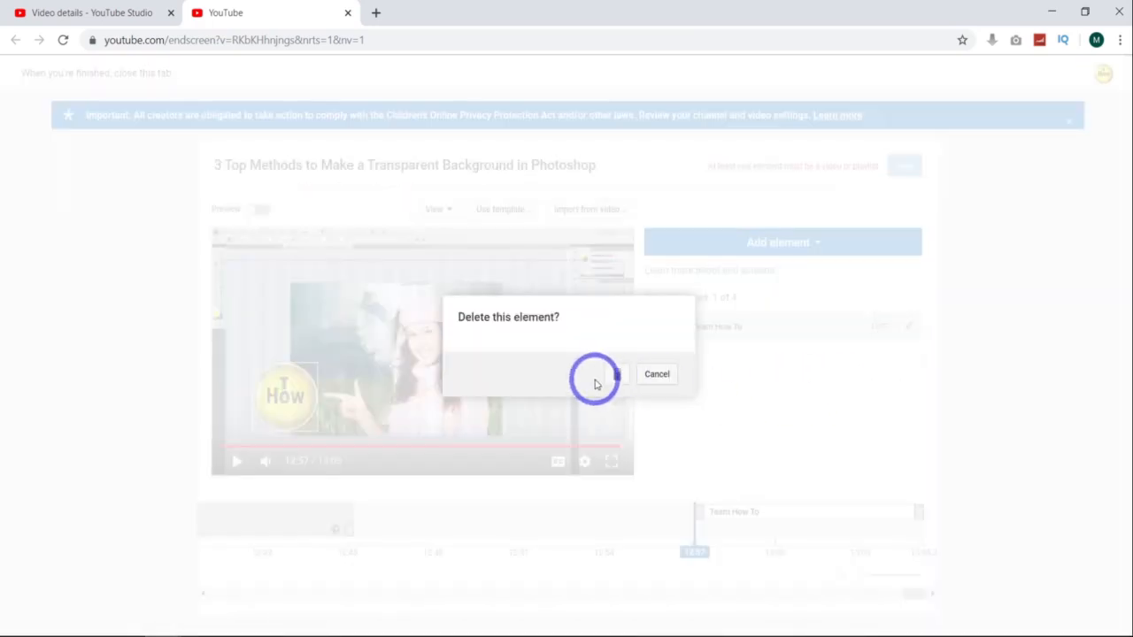
pyautogui.click(617, 376)
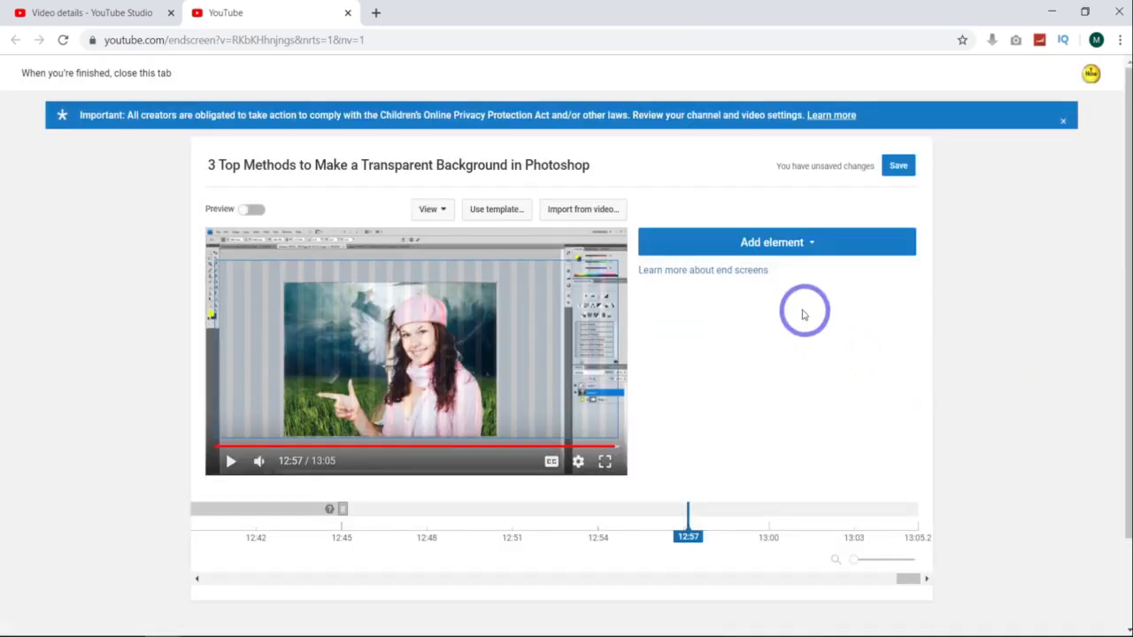
# Step: Add a Video or Playlist end screen element set to Best for viewer, placed in the upper-left of the video
pyautogui.click(822, 251)
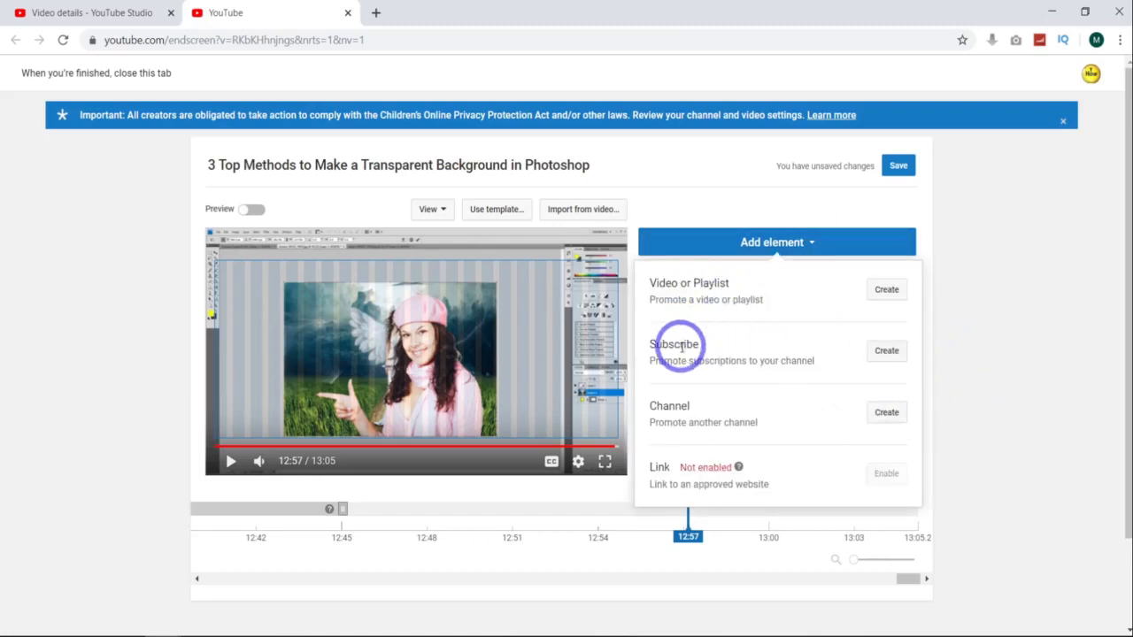
pyautogui.click(887, 291)
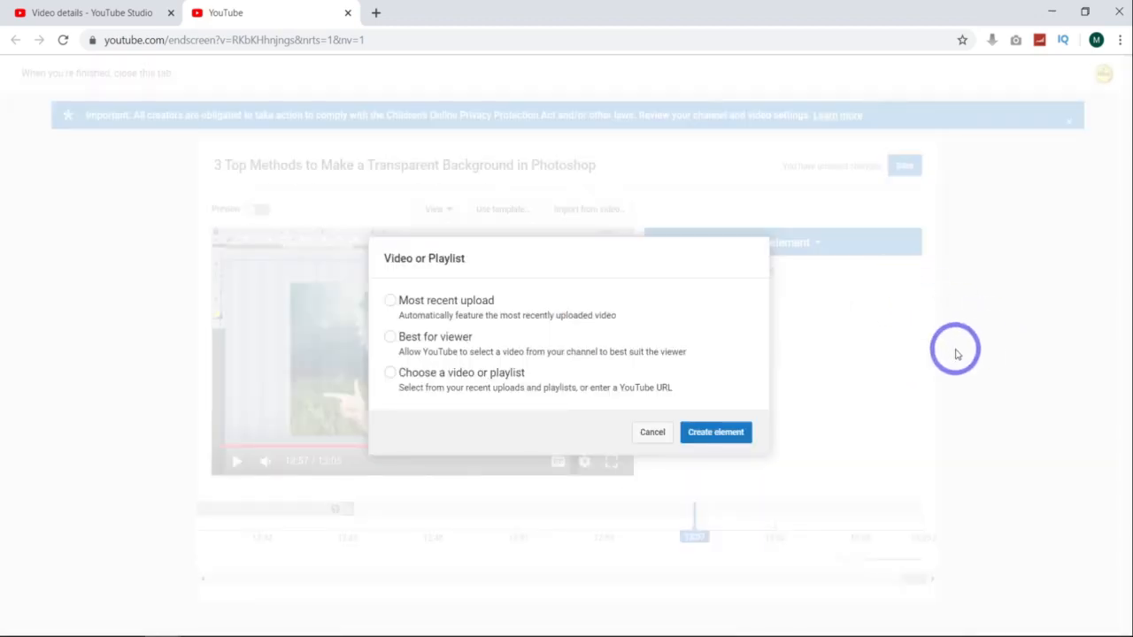
pyautogui.hotkey('ctrl', 'space')
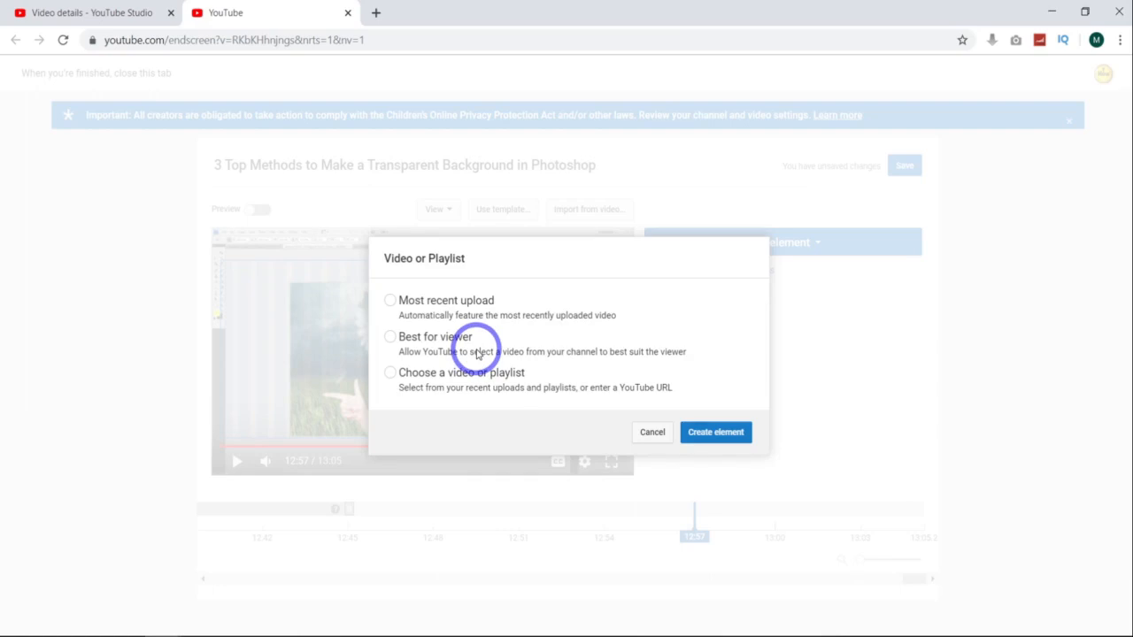
pyautogui.click(392, 337)
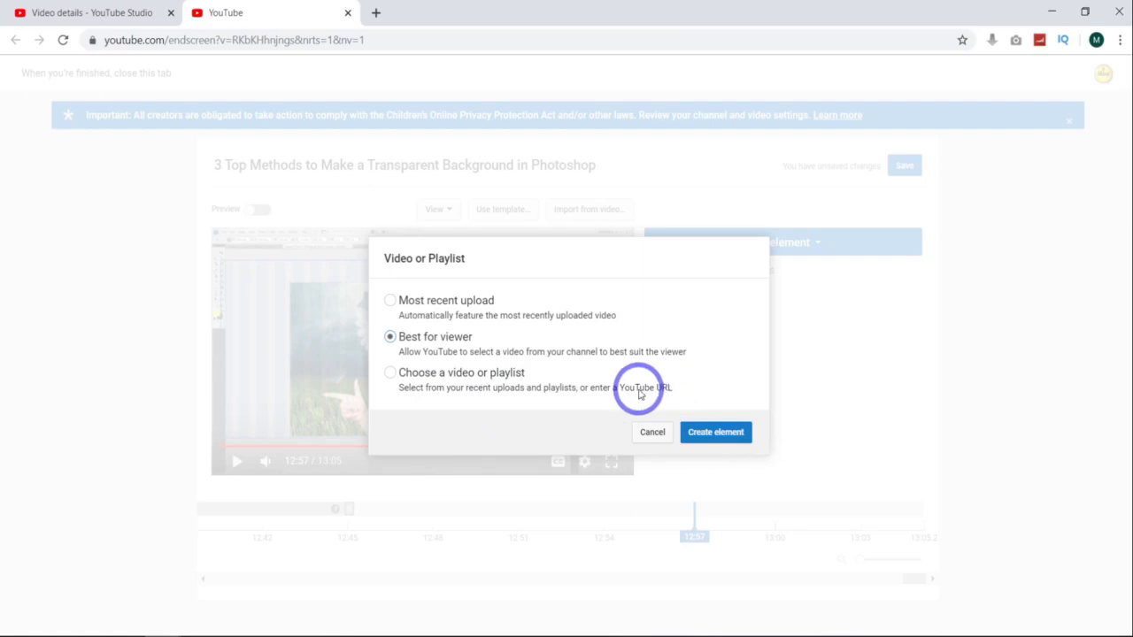
pyautogui.click(390, 374)
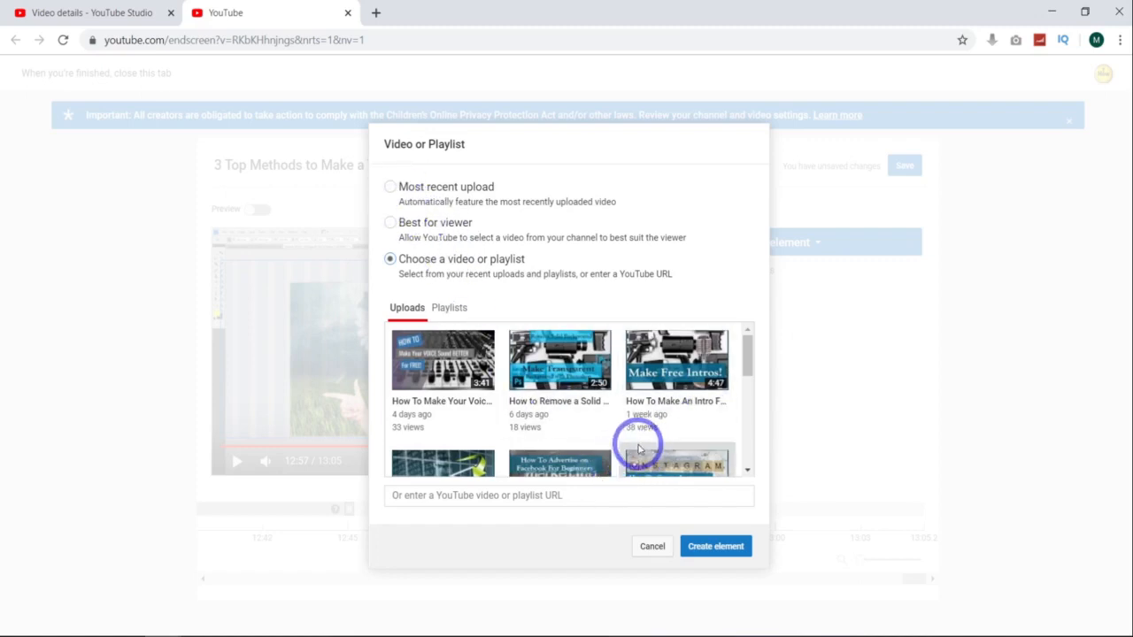
pyautogui.click(451, 312)
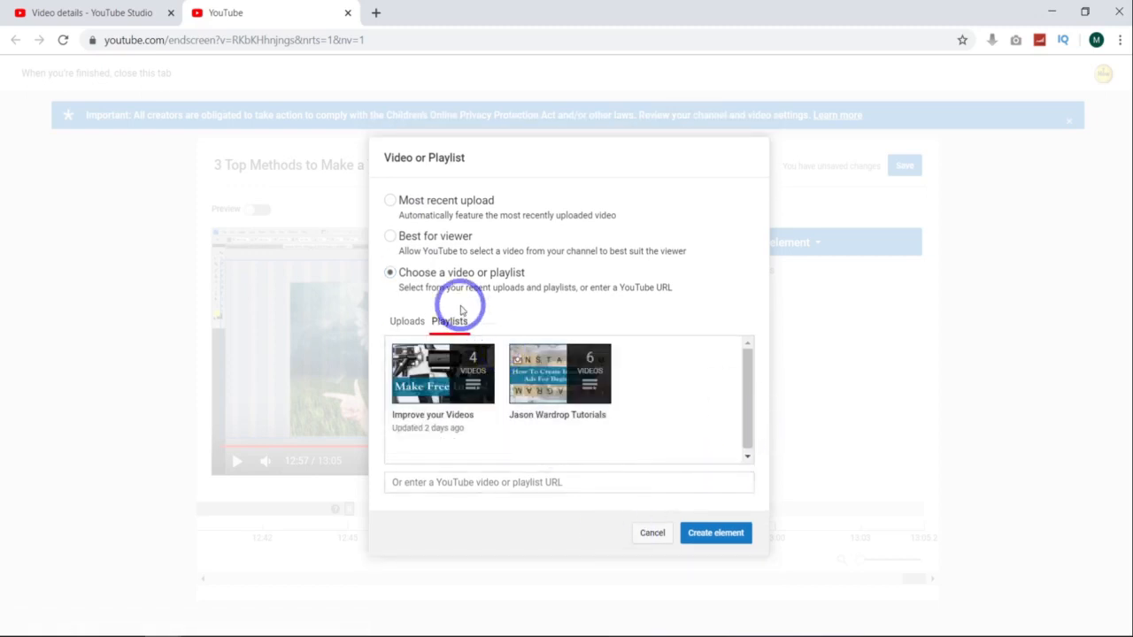
pyautogui.click(407, 318)
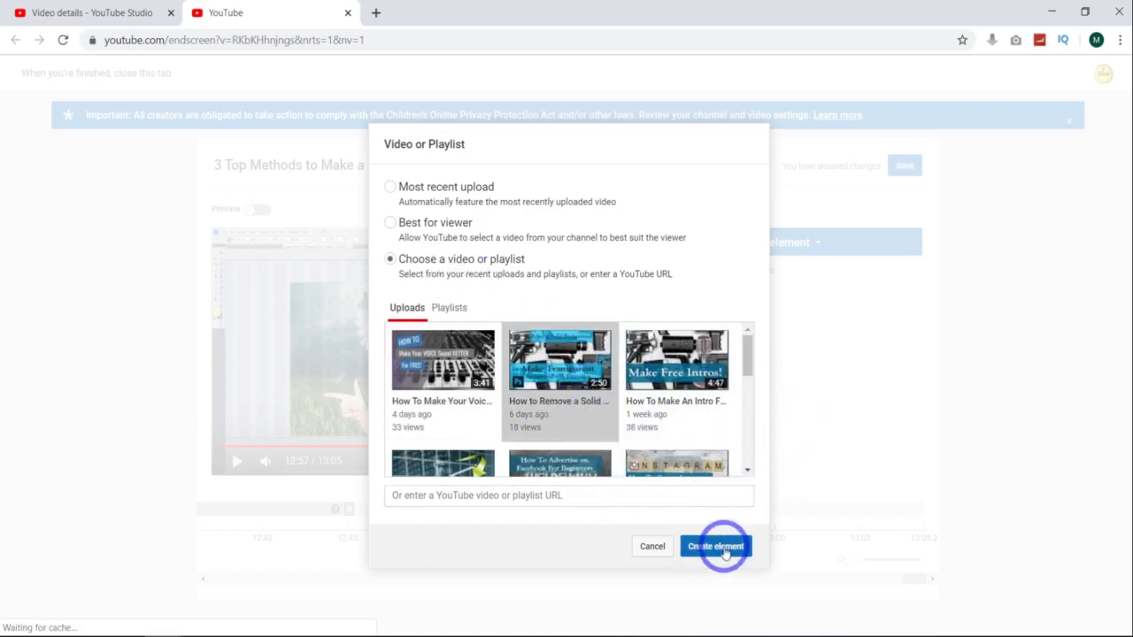
pyautogui.click(390, 223)
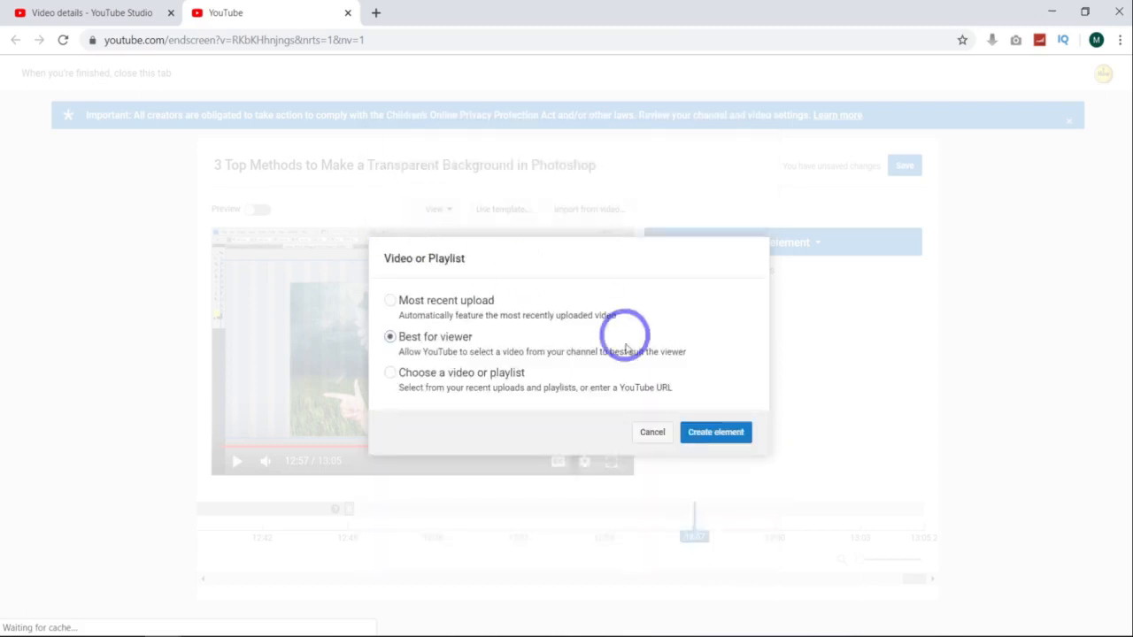
pyautogui.click(718, 433)
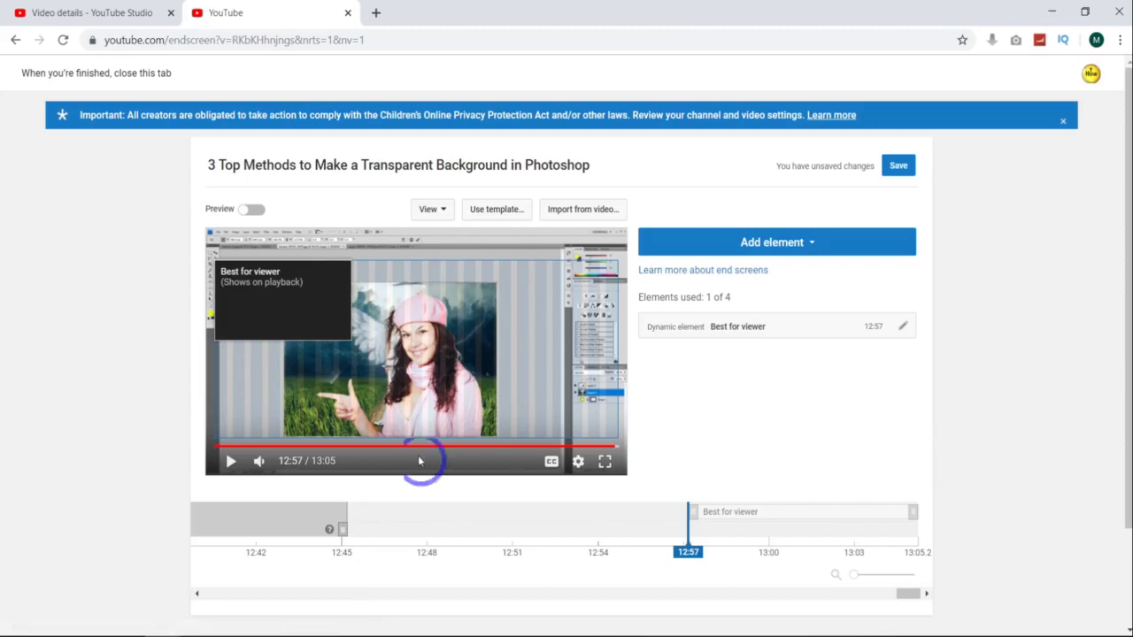
pyautogui.moveTo(282, 311)
pyautogui.mouseDown()
pyautogui.moveTo(431, 316)
pyautogui.moveTo(498, 304)
pyautogui.moveTo(288, 378)
pyautogui.moveTo(271, 308)
pyautogui.mouseUp()
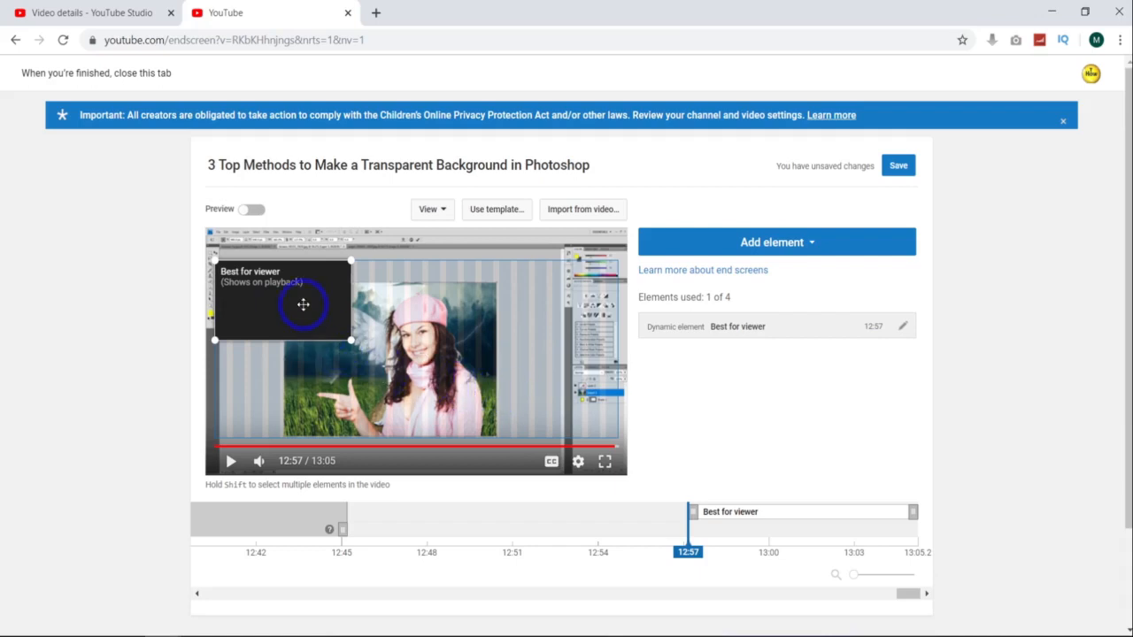
pyautogui.moveTo(311, 298); pyautogui.dragTo(289, 290)
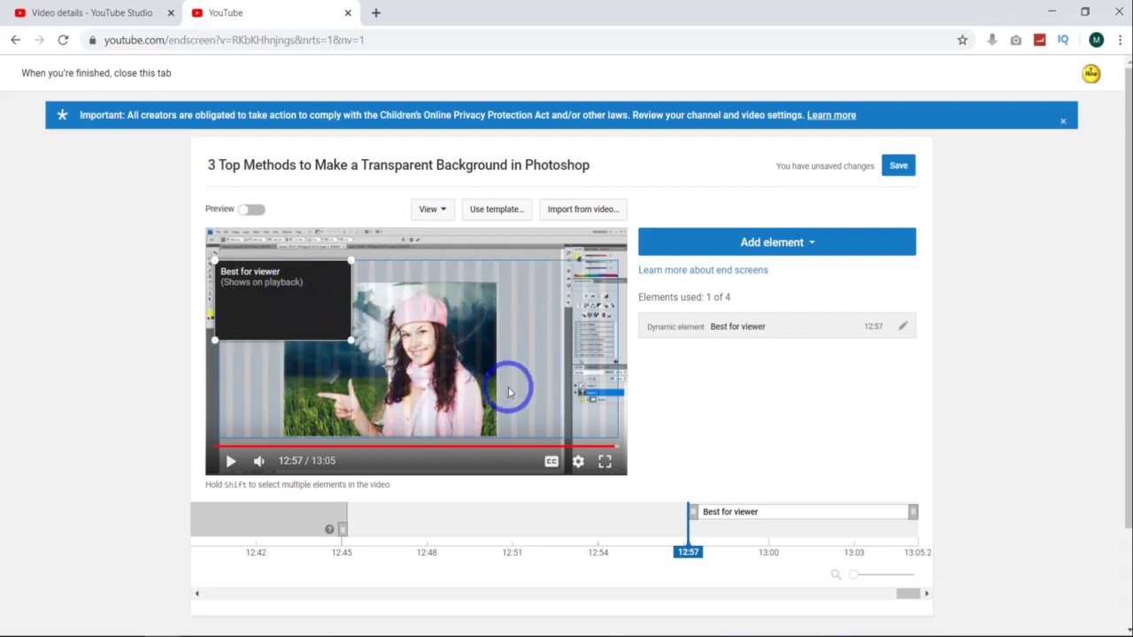
# Step: Add a Subscribe element and move it to the lower-left corner of the video frame
pyautogui.click(788, 250)
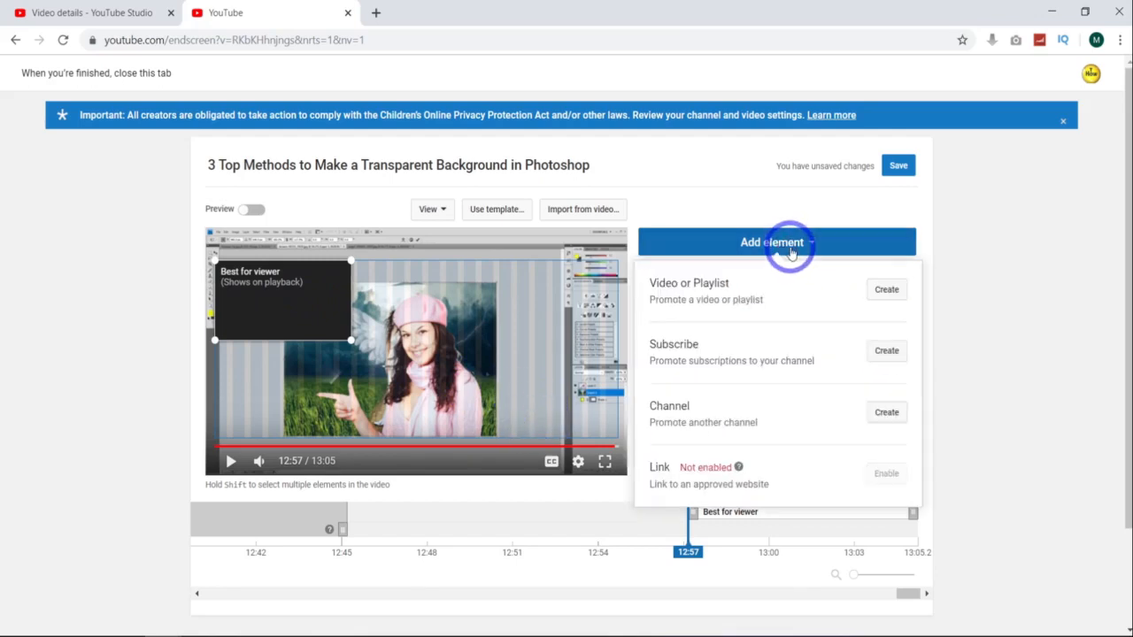
pyautogui.click(880, 357)
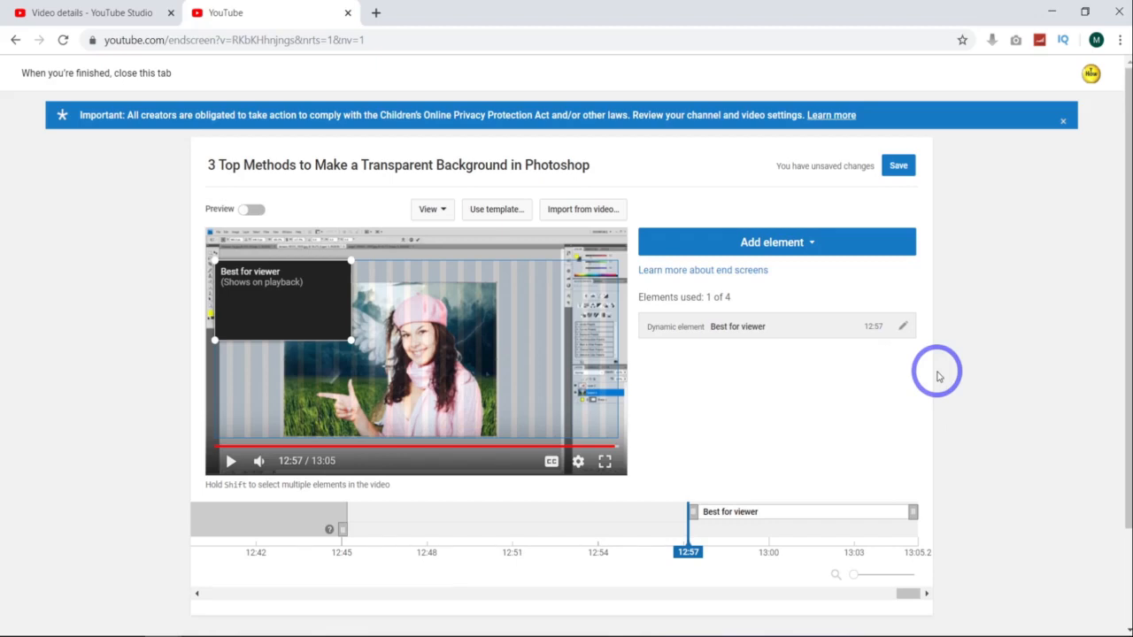
pyautogui.moveTo(246, 290); pyautogui.dragTo(585, 403)
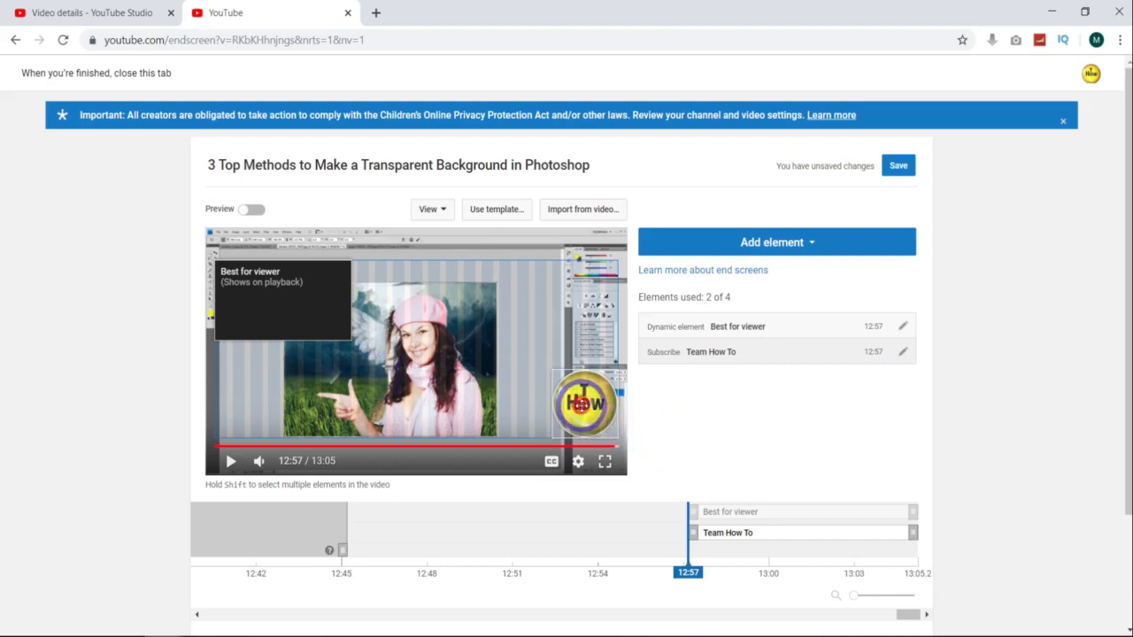
pyautogui.moveTo(580, 409); pyautogui.dragTo(269, 408)
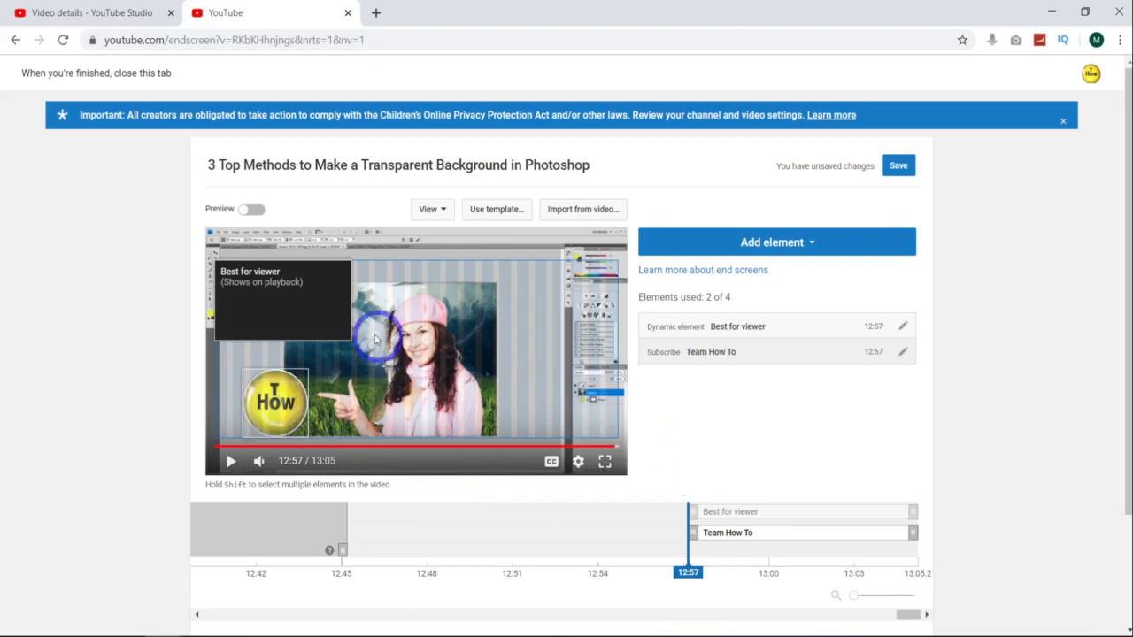
# Step: Move the Best for viewer element to the upper-right of the frame and save the end screen
pyautogui.moveTo(296, 295); pyautogui.dragTo(572, 281)
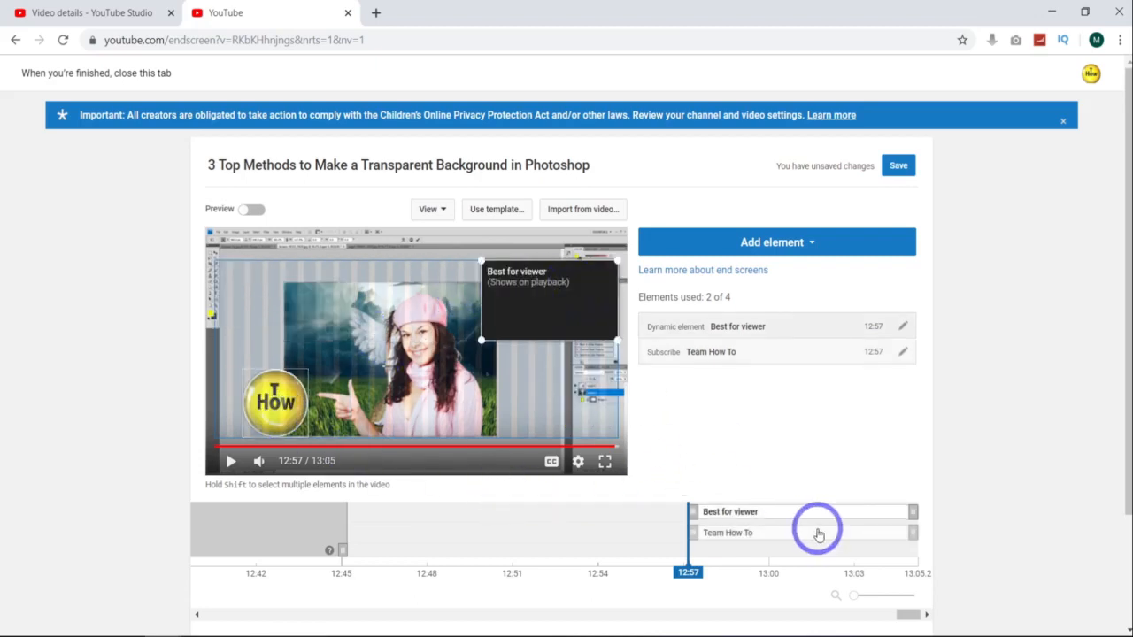
pyautogui.click(898, 166)
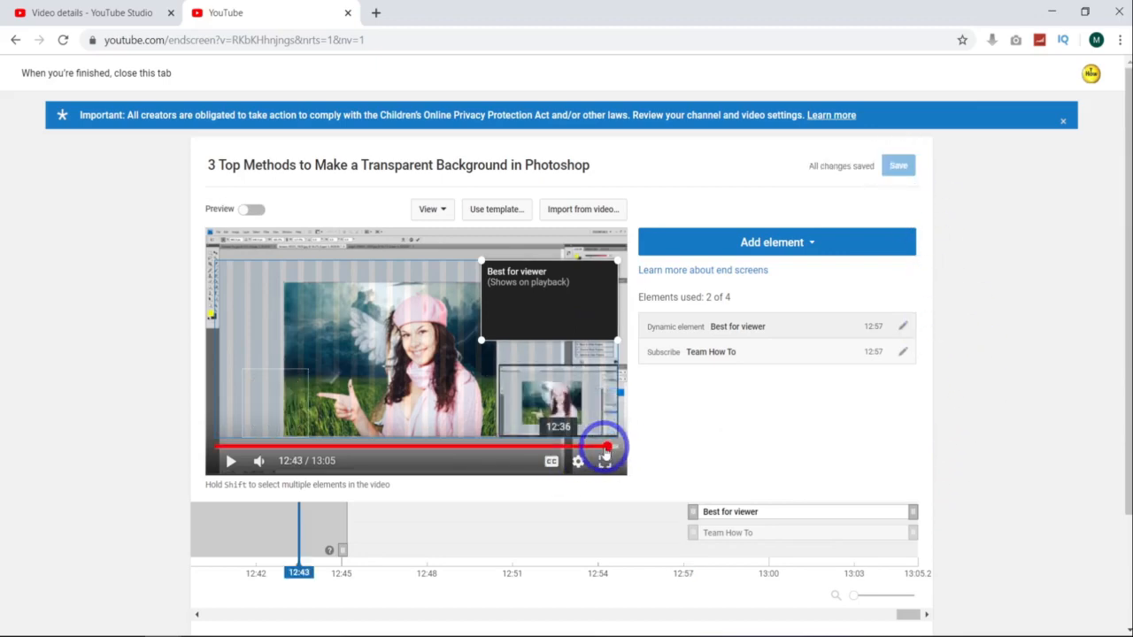
# Step: Preview the end screen by scrubbing the video's final seconds, then close the end screen editor tab
pyautogui.moveTo(605, 451); pyautogui.dragTo(612, 451)
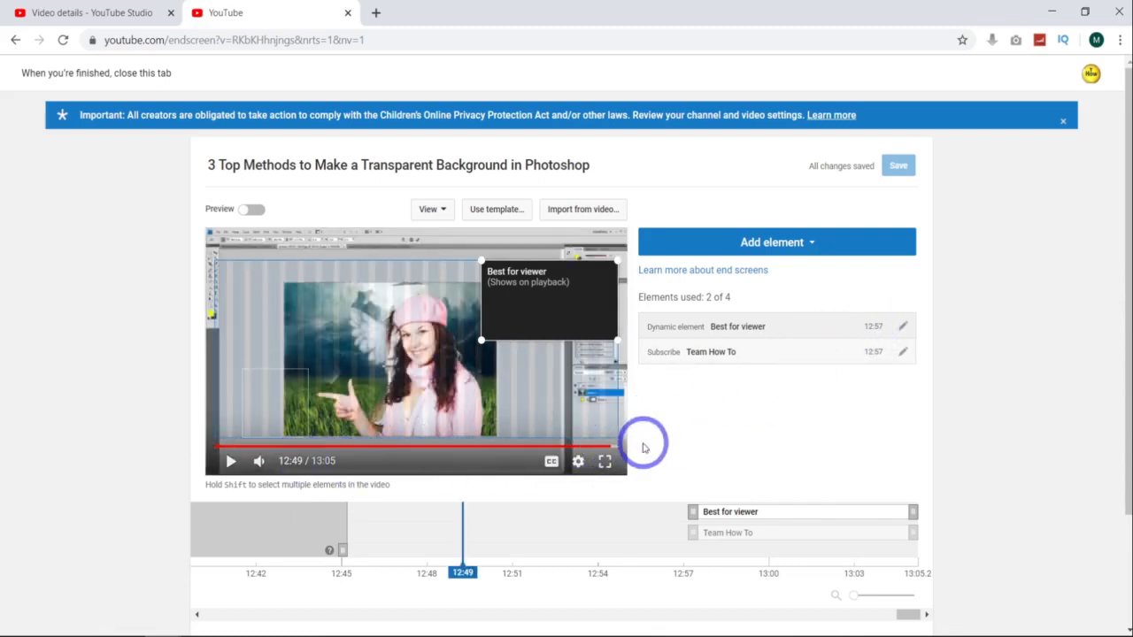
pyautogui.moveTo(612, 453); pyautogui.dragTo(612, 449)
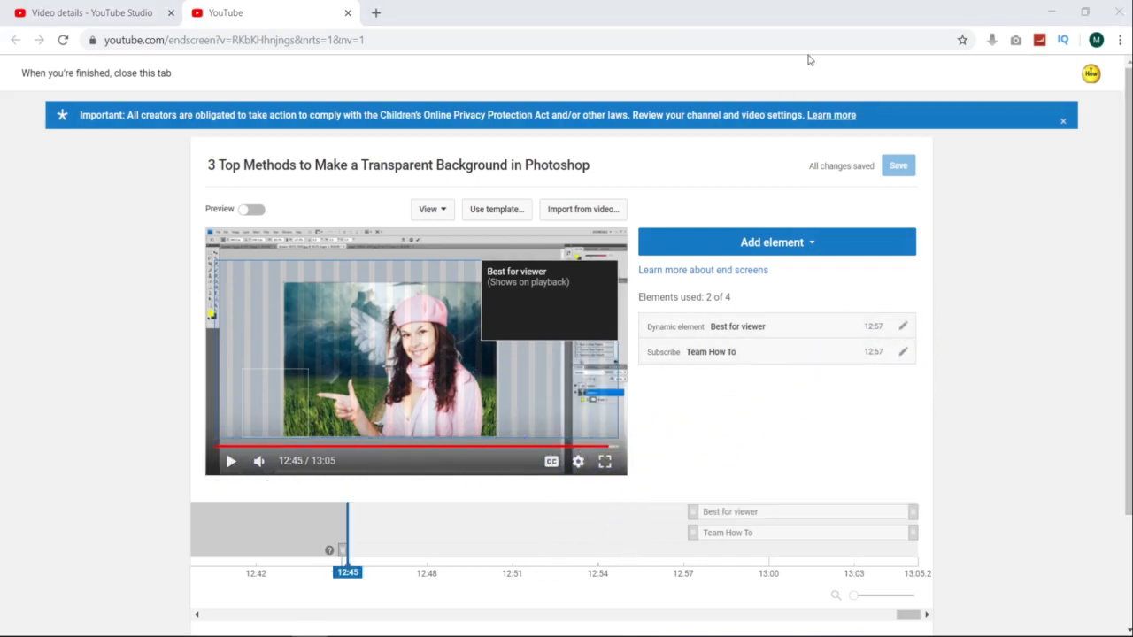
pyautogui.click(824, 12)
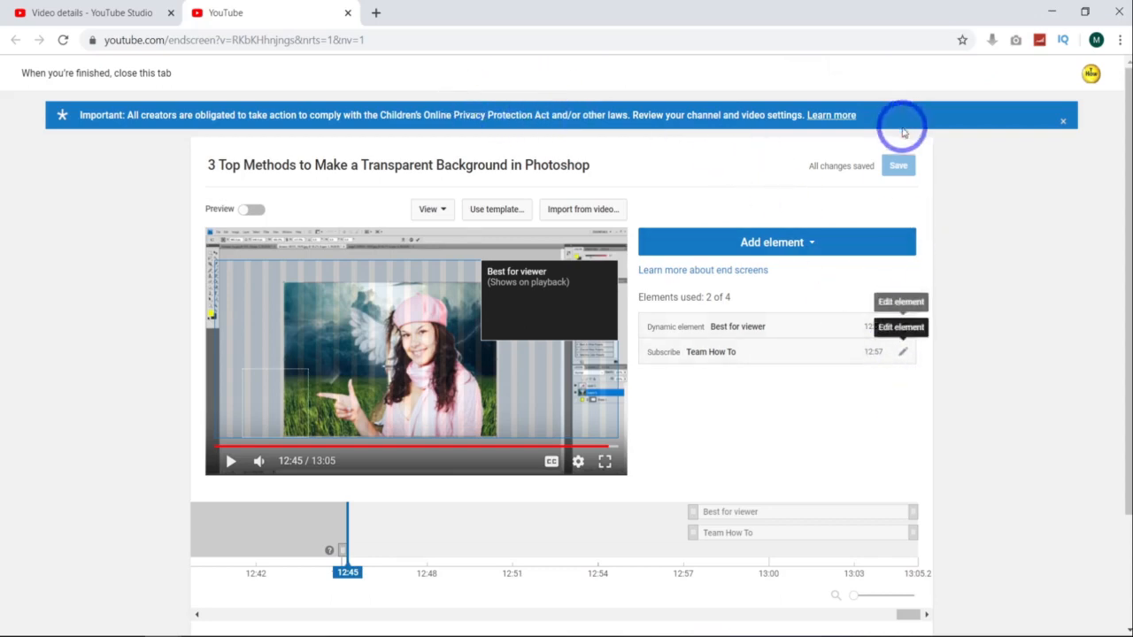
pyautogui.click(347, 14)
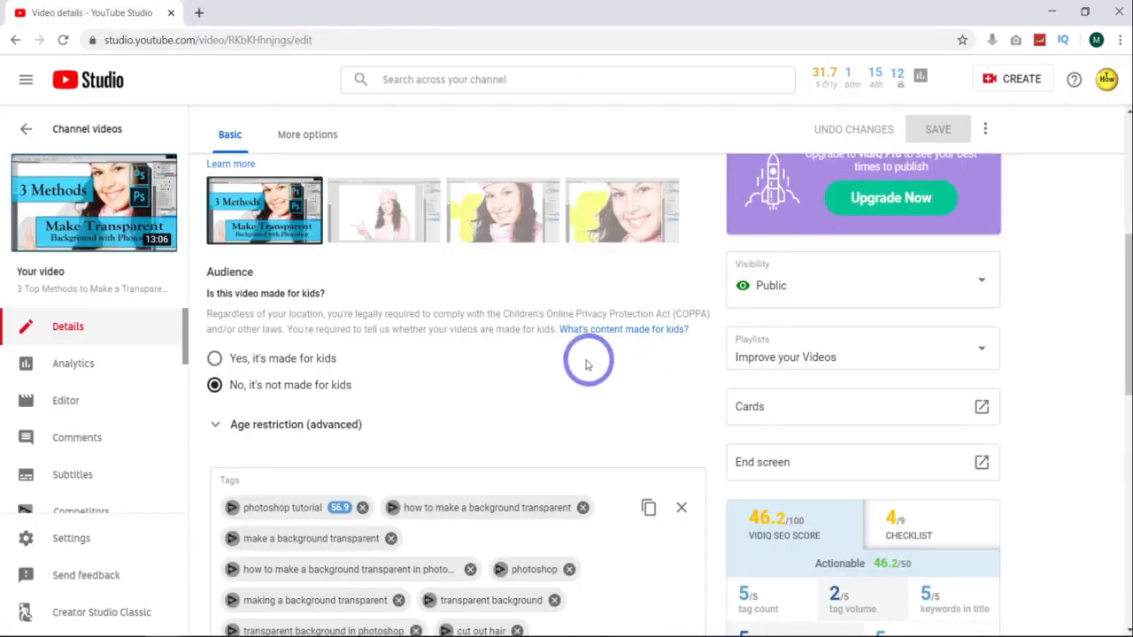
pyautogui.scroll(-6, 505, 344)
pyautogui.scroll(7, 976, 419)
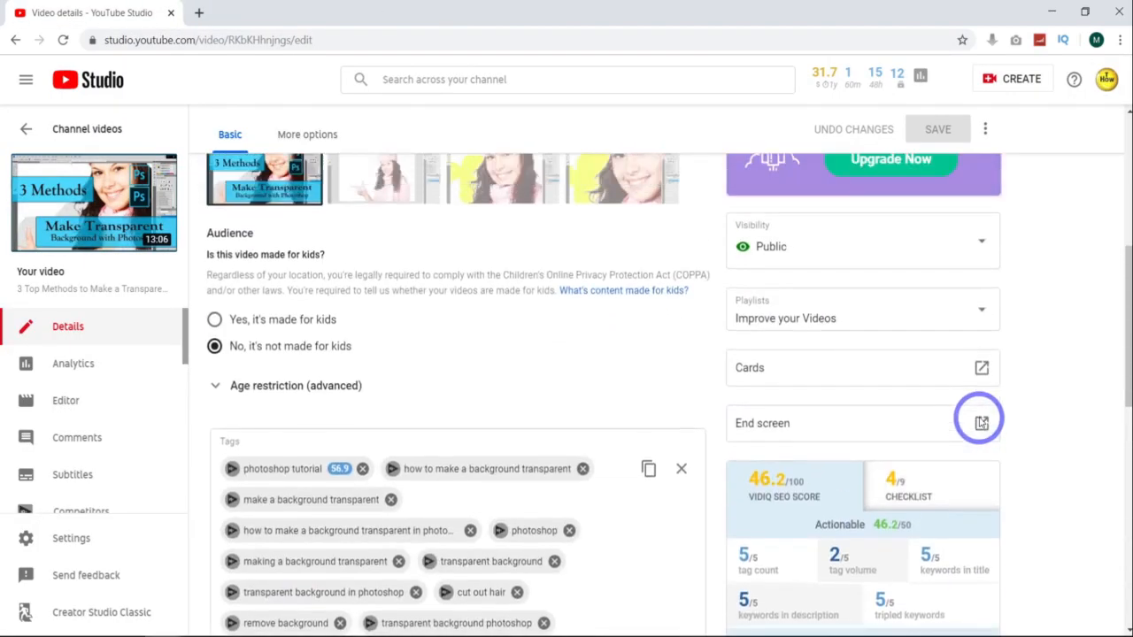
pyautogui.click(940, 171)
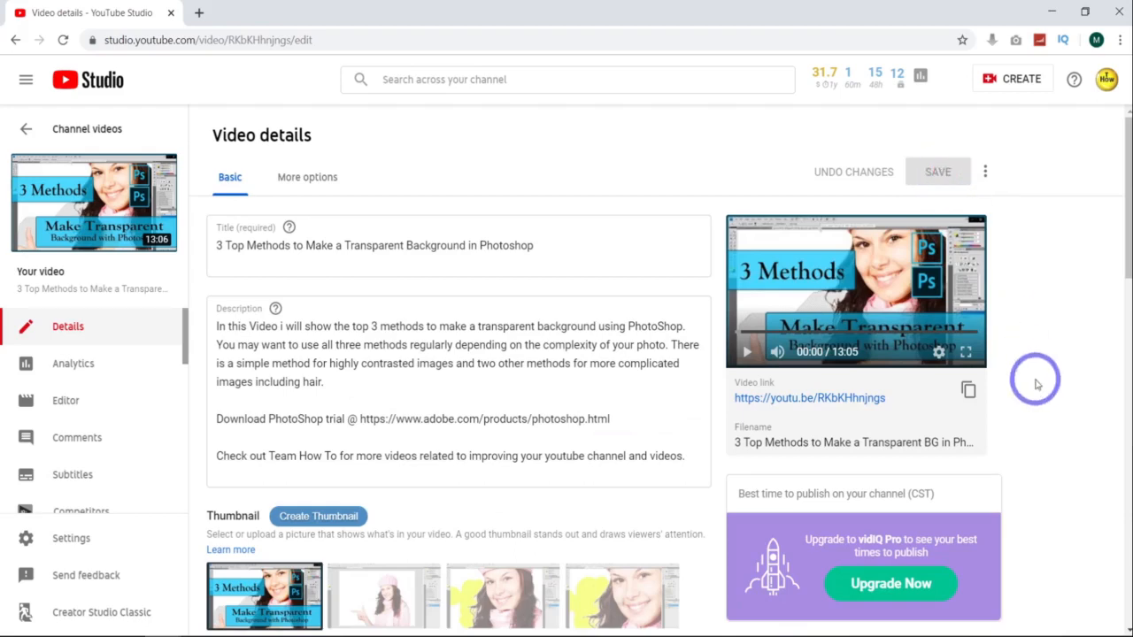
pyautogui.scroll(-4, 936, 410)
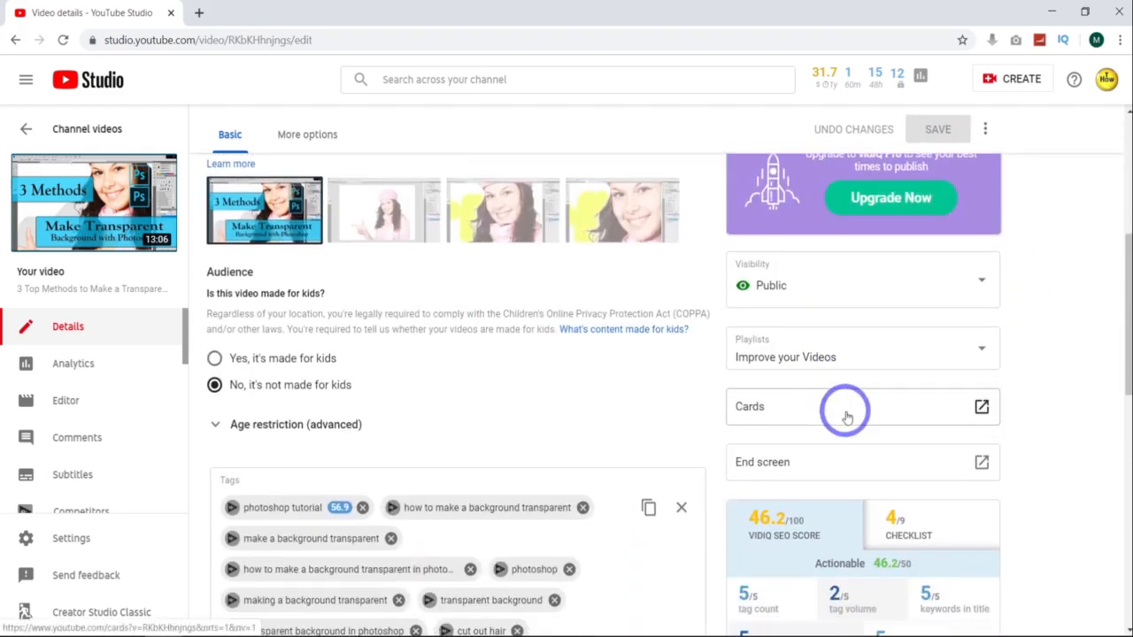